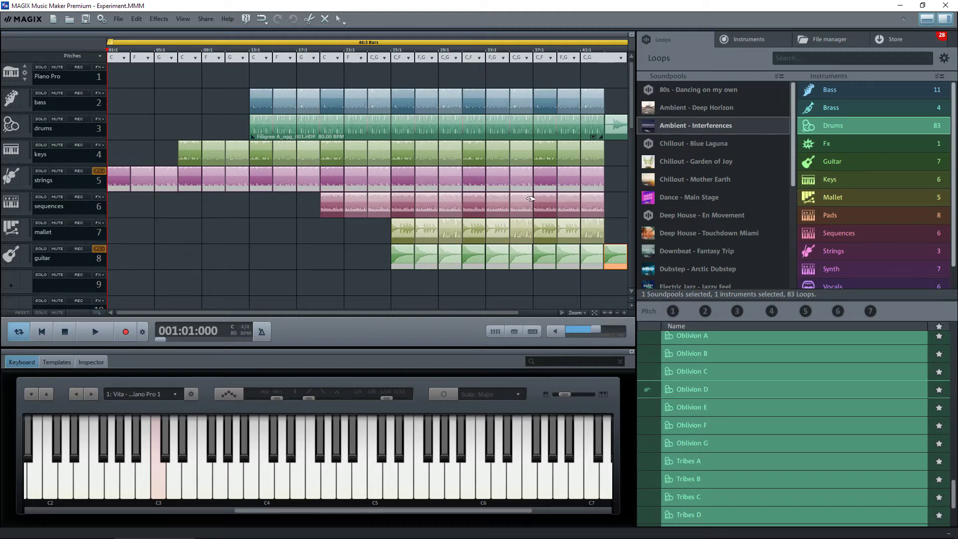
Play the song's ending from bar 40, then delete the short trailing guitar loop
click(613, 131)
click(616, 260)
click(570, 47)
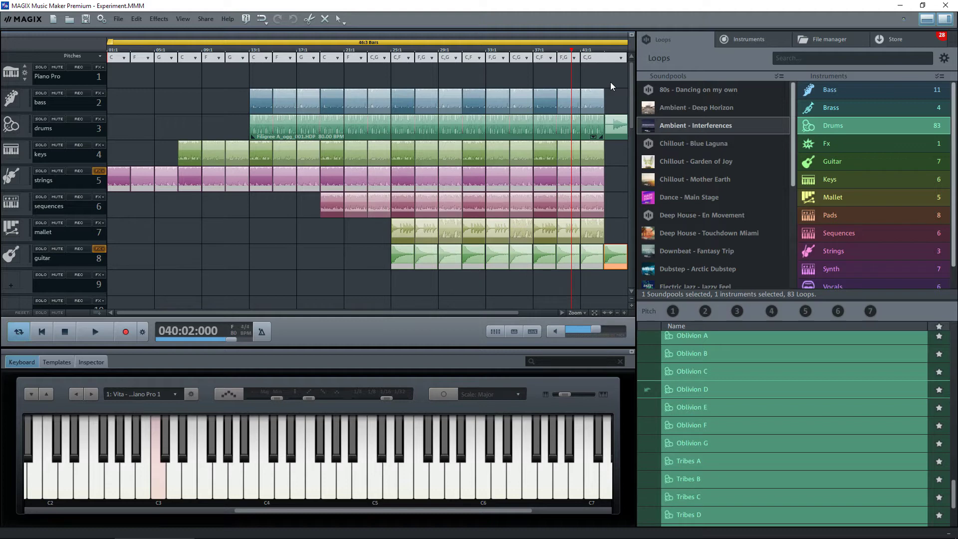
scroll(594, 75, right, 1)
key(space)
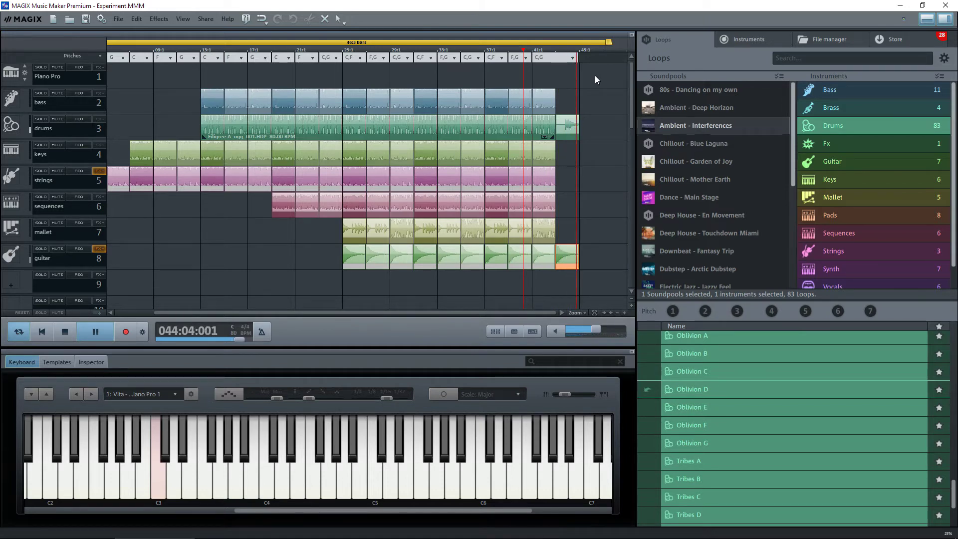
key(space)
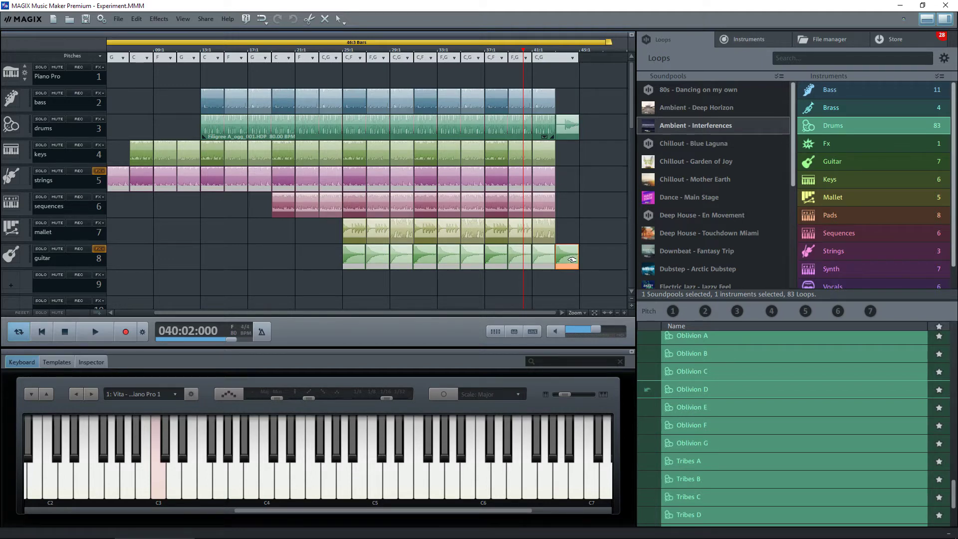
key(Delete)
Delete the short drums loop at bar 41, then zoom the arrangement in horizontally
click(570, 131)
key(Delete)
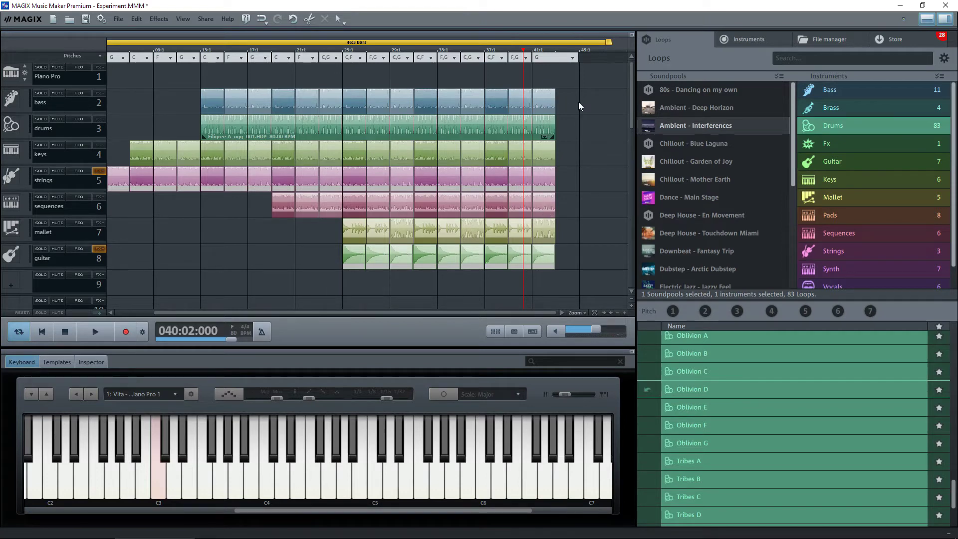
click(546, 103)
click(624, 313)
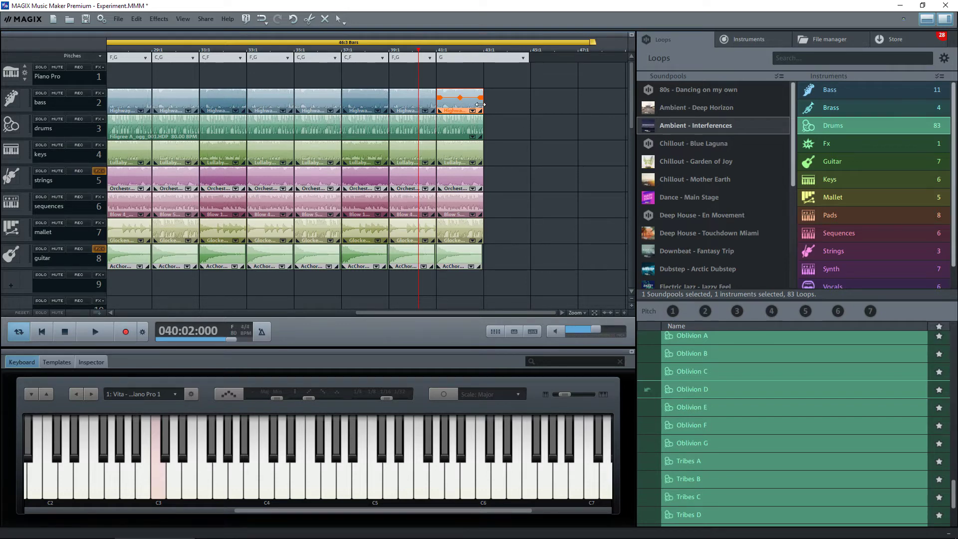
Extend the final bass, drums and keys loops to bar 45
mouse_move(481, 103)
mouse_down()
mouse_move(583, 105)
mouse_move(474, 105)
mouse_move(490, 105)
mouse_move(483, 104)
mouse_up()
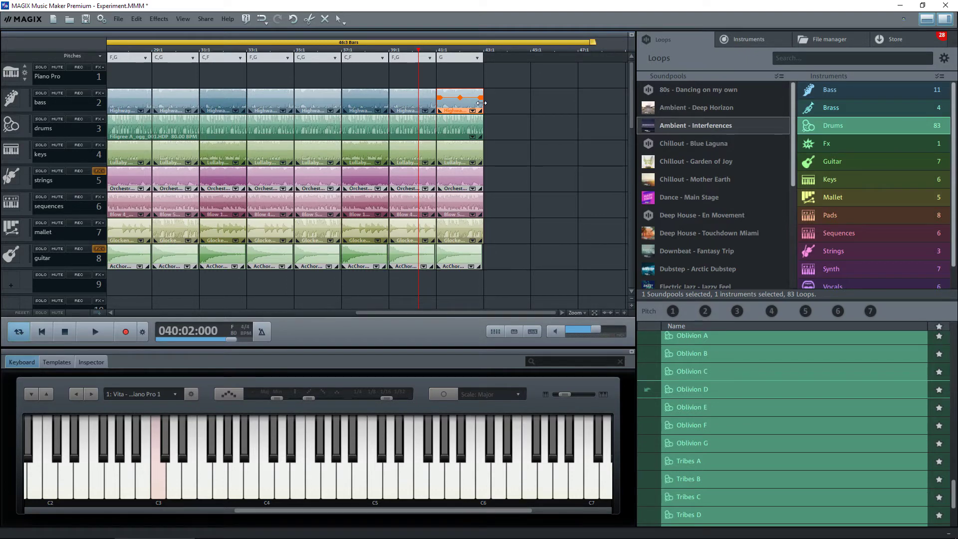
drag(481, 102, 530, 103)
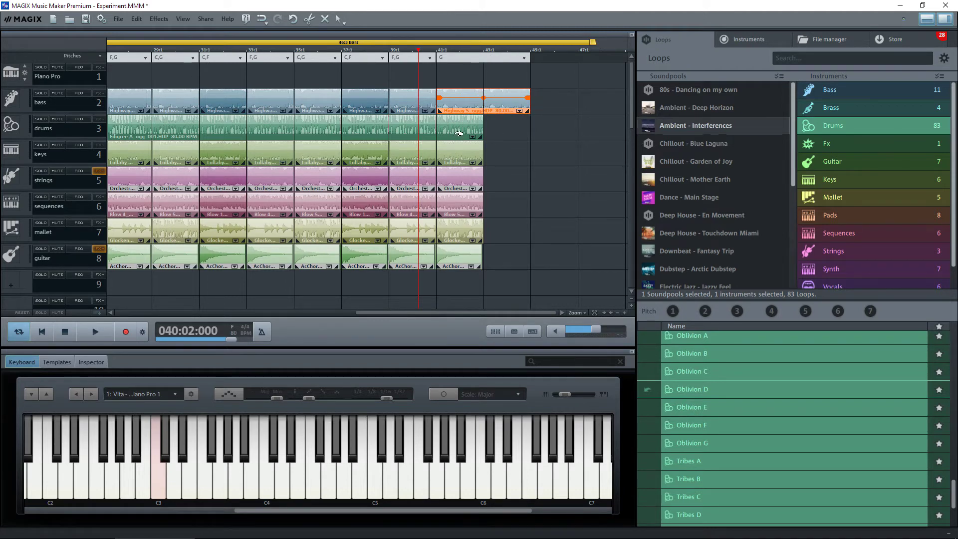
click(458, 133)
drag(482, 130, 529, 130)
click(466, 156)
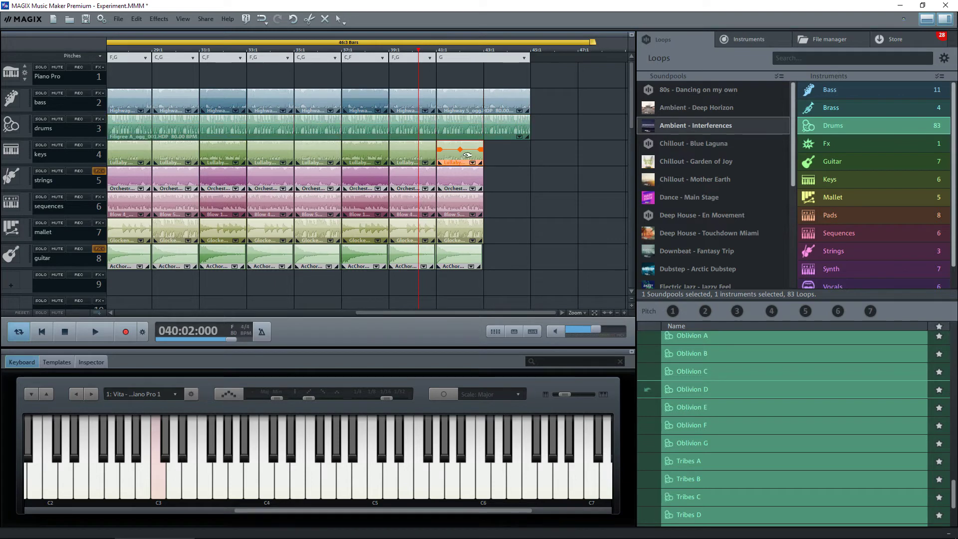
drag(483, 156, 525, 160)
Extend the final strings, Blow 5 and Glockenspiel loops to bar 45
click(478, 183)
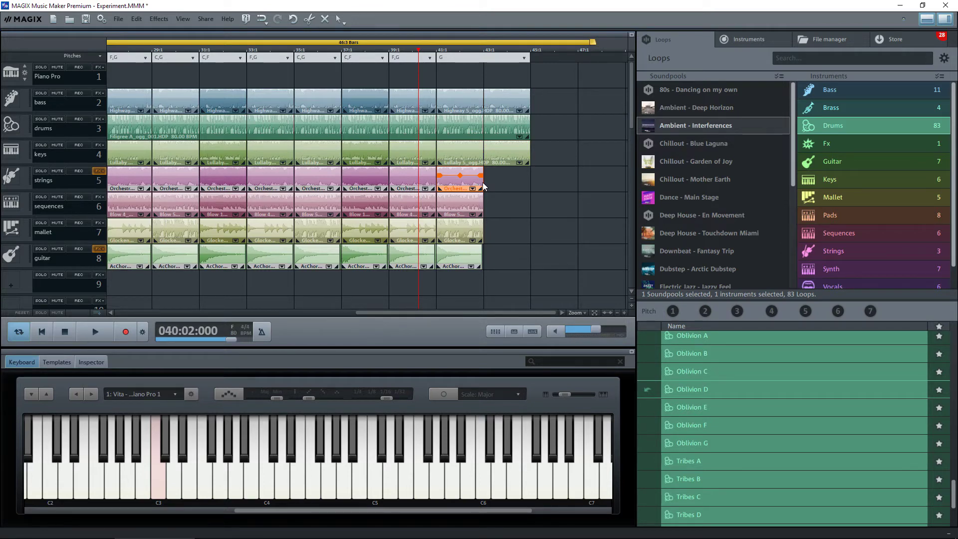
drag(482, 183, 530, 182)
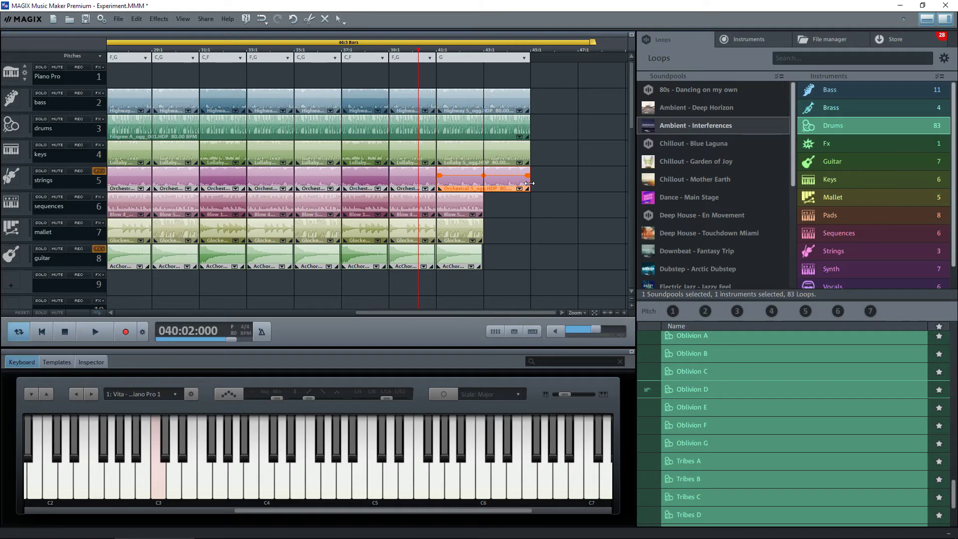
click(471, 206)
drag(483, 210, 530, 209)
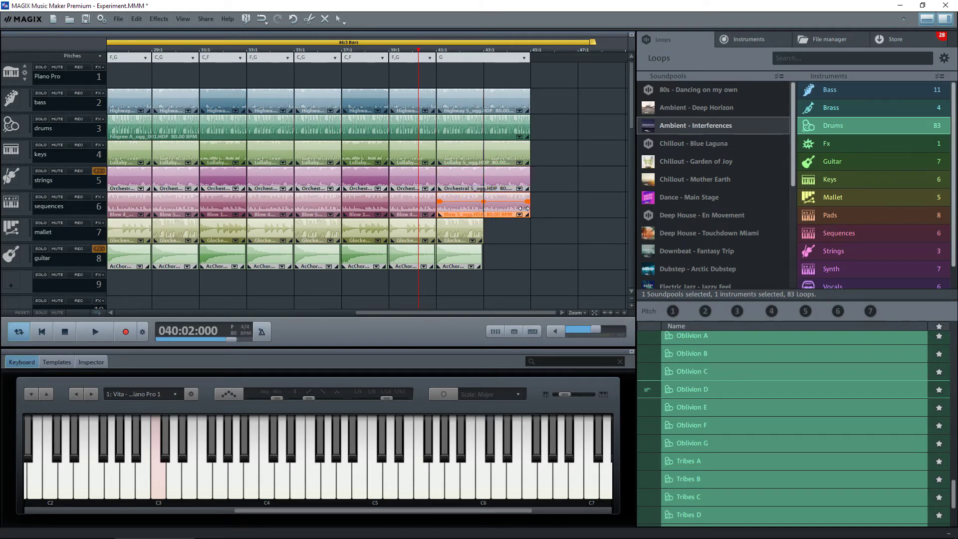
click(476, 233)
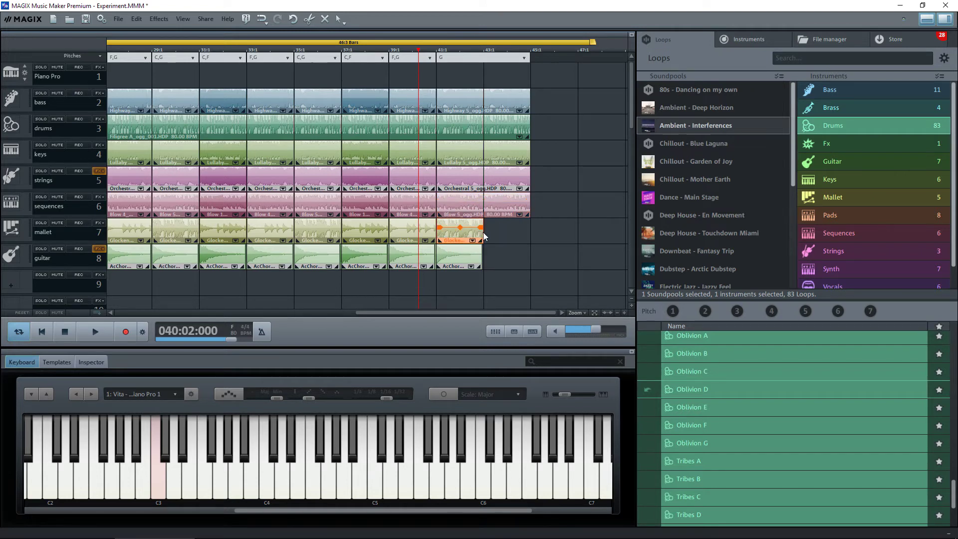
drag(483, 232, 528, 232)
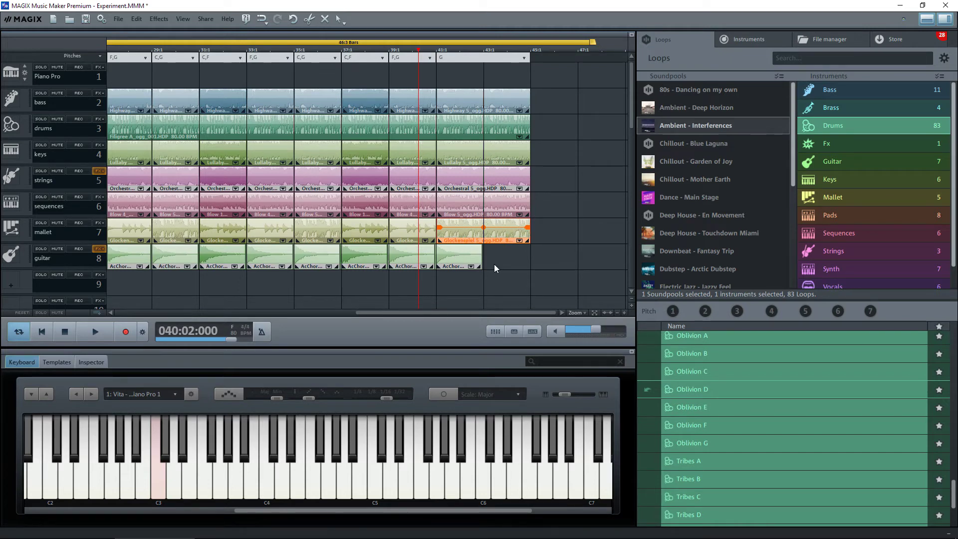
click(564, 205)
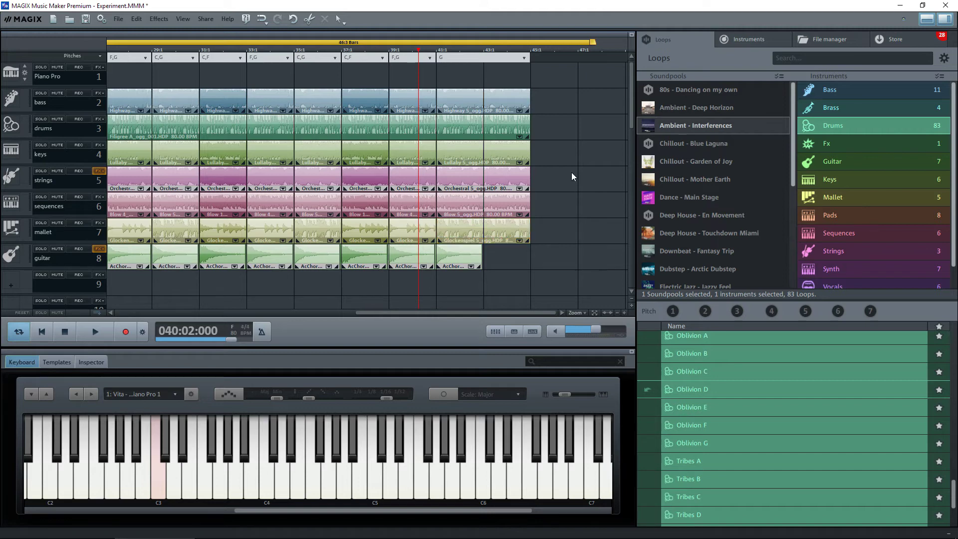
Add fade-outs across the final bass, drums and keys loops
click(498, 105)
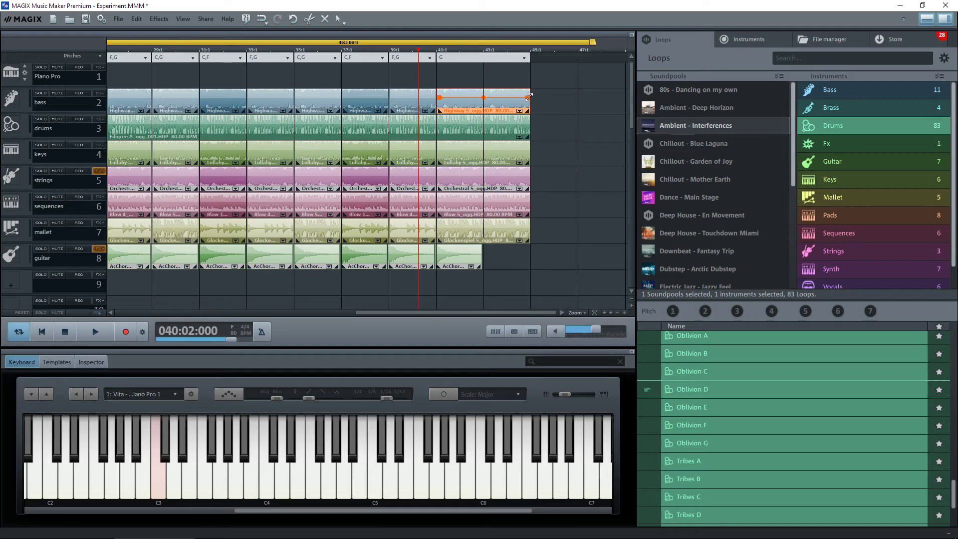
drag(529, 96, 440, 96)
click(507, 127)
drag(525, 124, 440, 125)
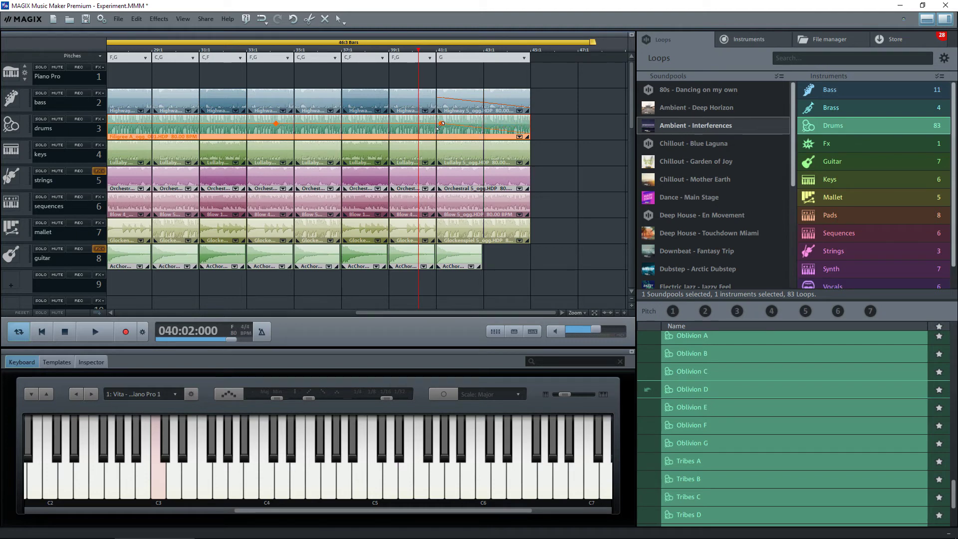
click(501, 154)
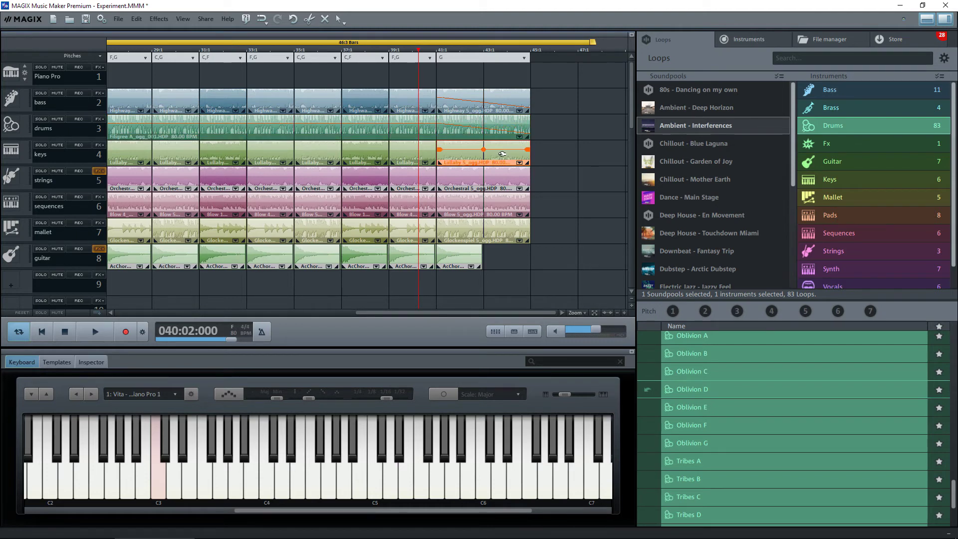
drag(527, 149, 440, 150)
Add fade-outs across the final strings, Blow 5 and Glockenspiel loops
click(467, 182)
drag(527, 174, 440, 177)
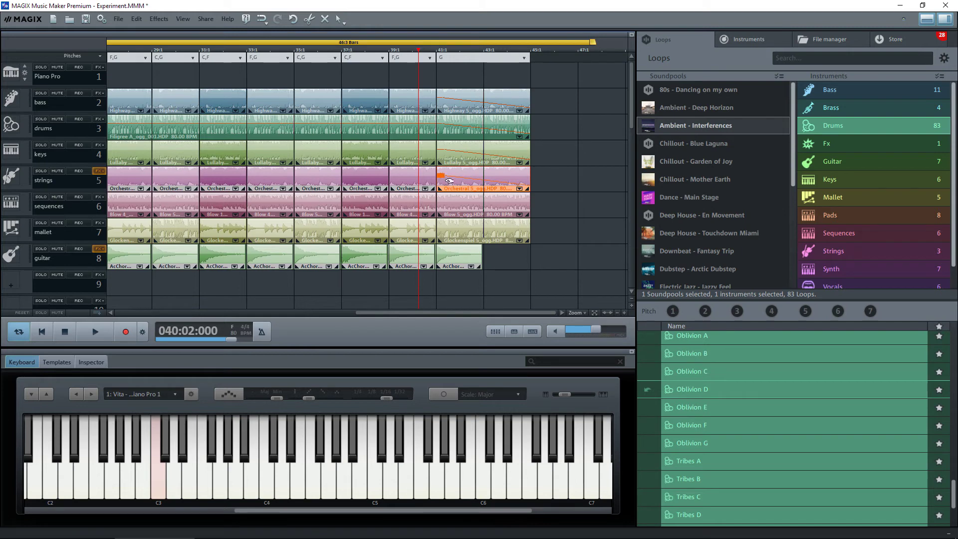
click(470, 207)
drag(525, 202, 440, 202)
click(470, 225)
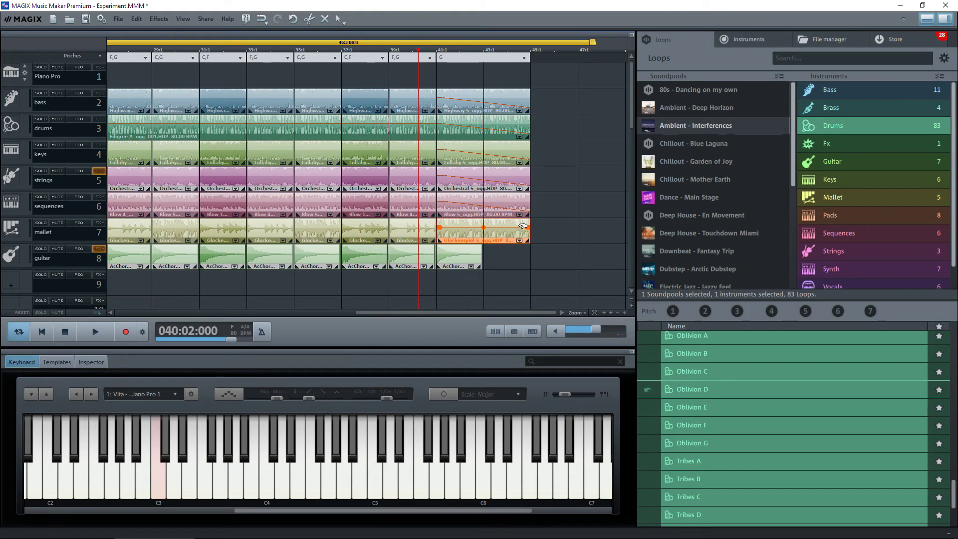
drag(526, 225, 440, 227)
key(space)
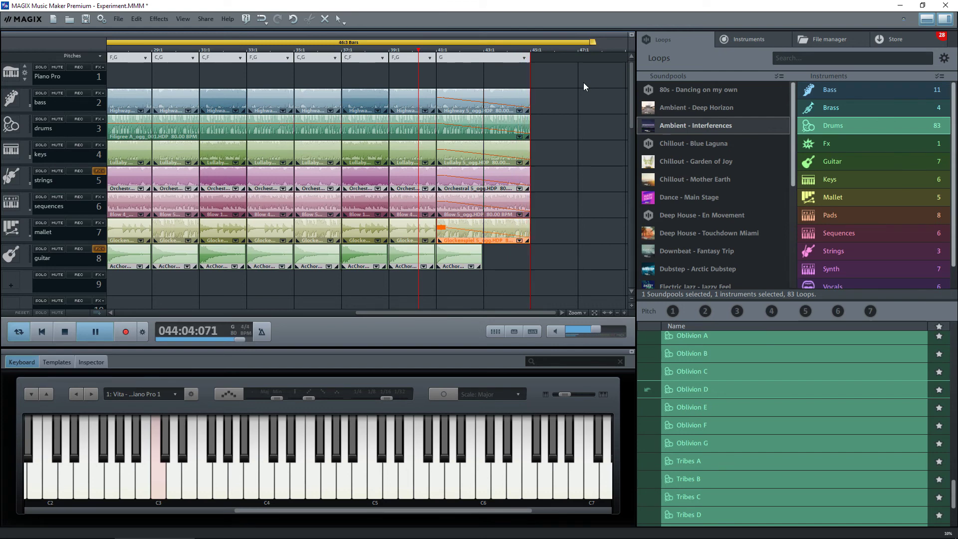
key(space)
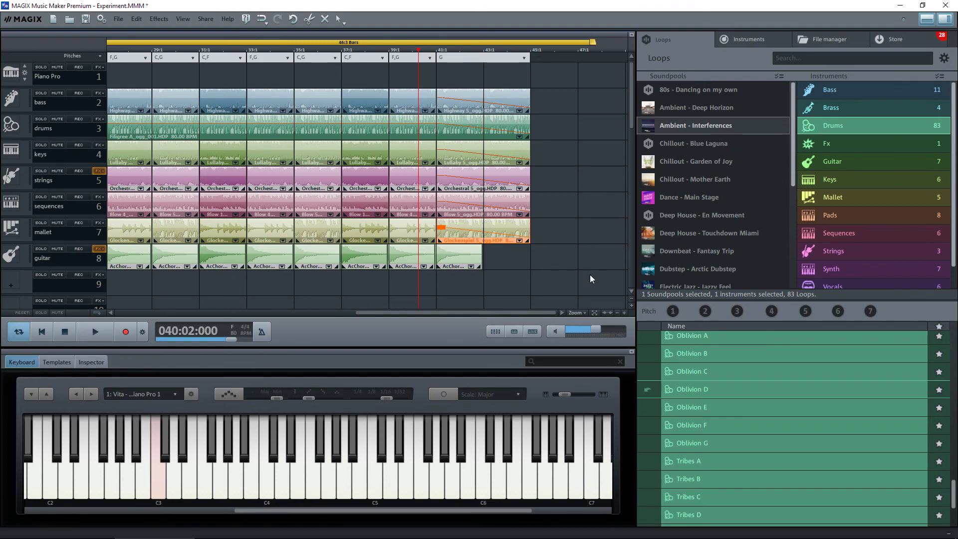
Zoom to fit the entire project and move the playhead back to bar 1
click(575, 314)
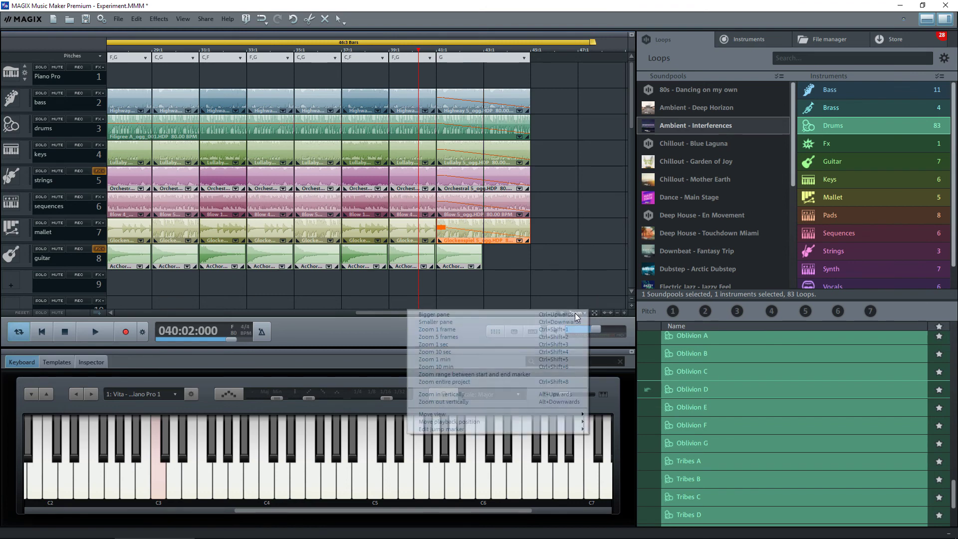
click(441, 381)
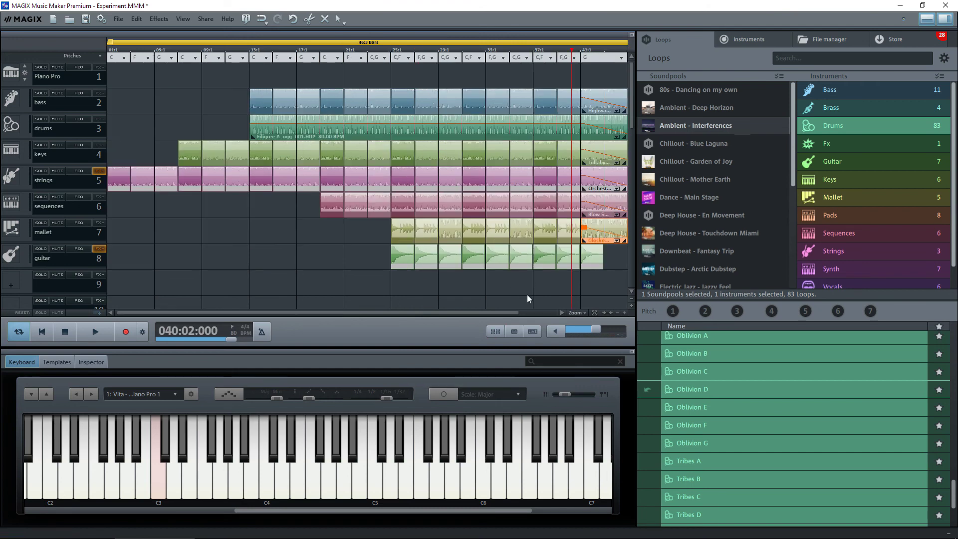
click(108, 51)
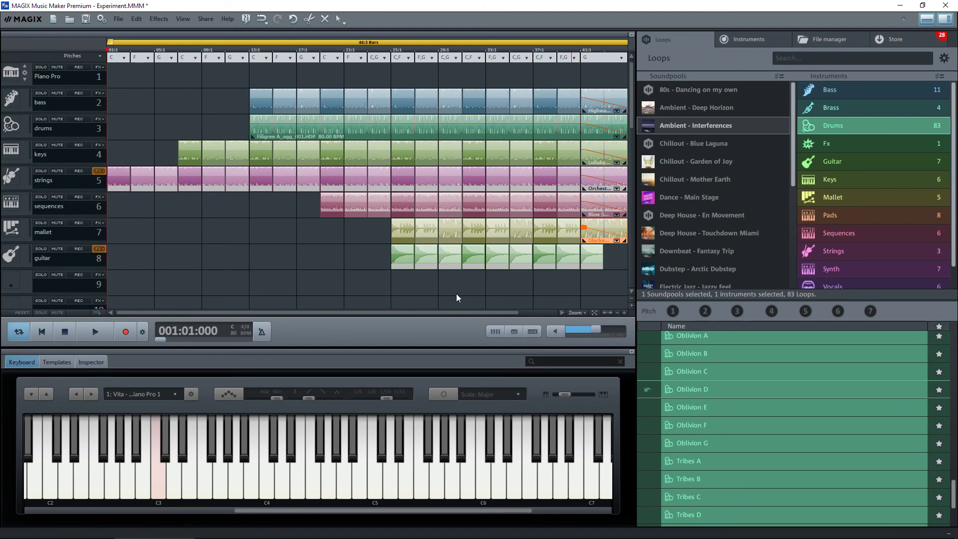